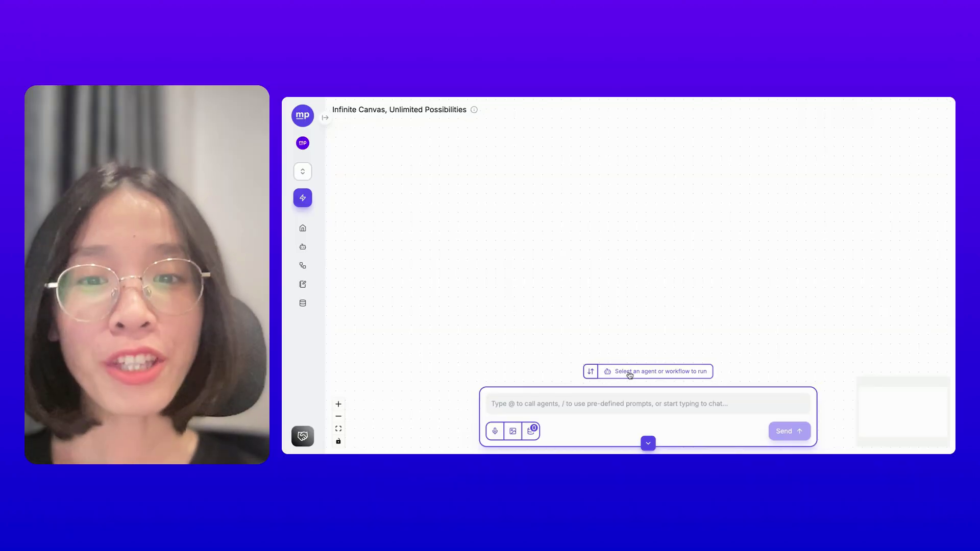
{"action": "left_click", "coordinate": [628, 372]}
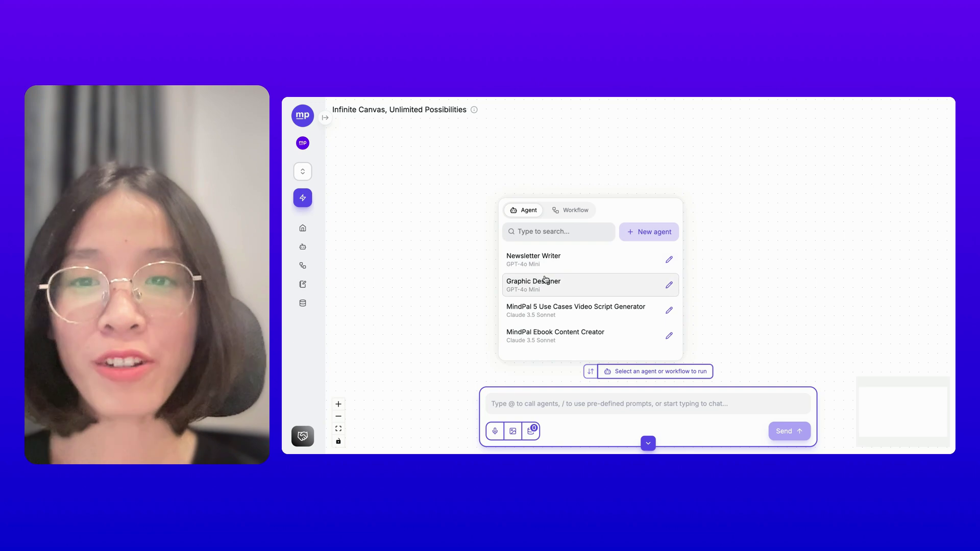
{"action": "left_click", "coordinate": [575, 211]}
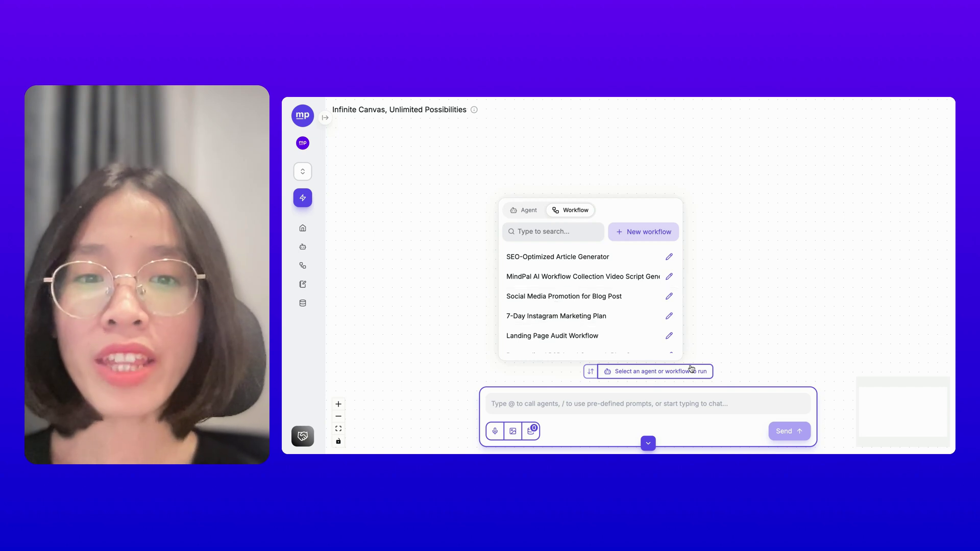
{"action": "left_click", "coordinate": [615, 187]}
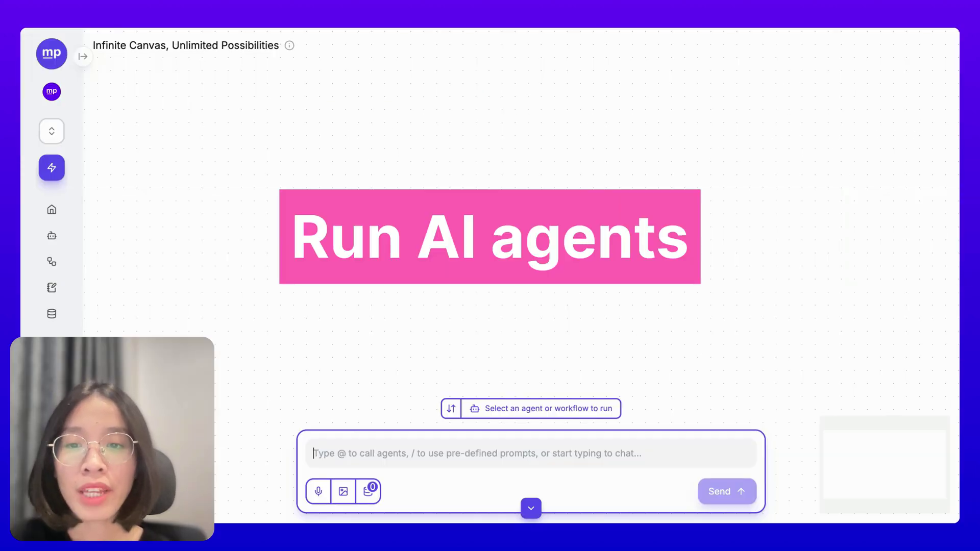
{"action": "type", "text": "@linke"}
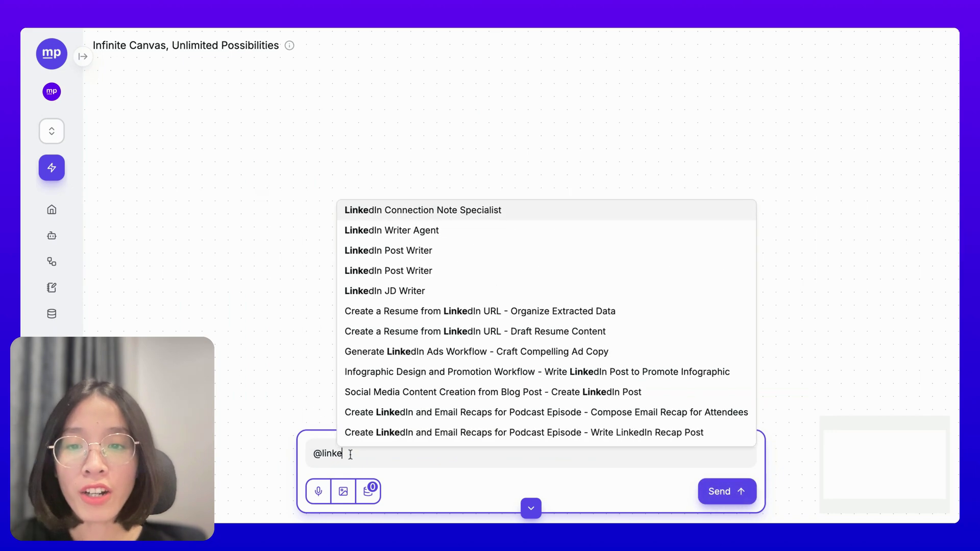
{"action": "type", "text": "din"}
{"action": "key", "text": "Down"}
{"action": "key", "text": "Down"}
{"action": "key", "text": "Return"}
{"action": "type", "text": "@"}
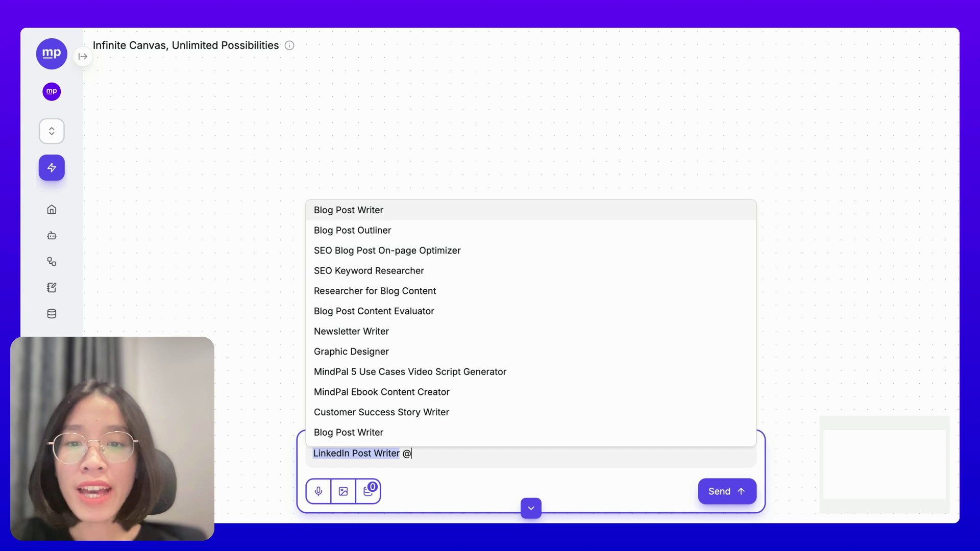
{"action": "type", "text": "Twi"}
{"action": "key", "text": "Return"}
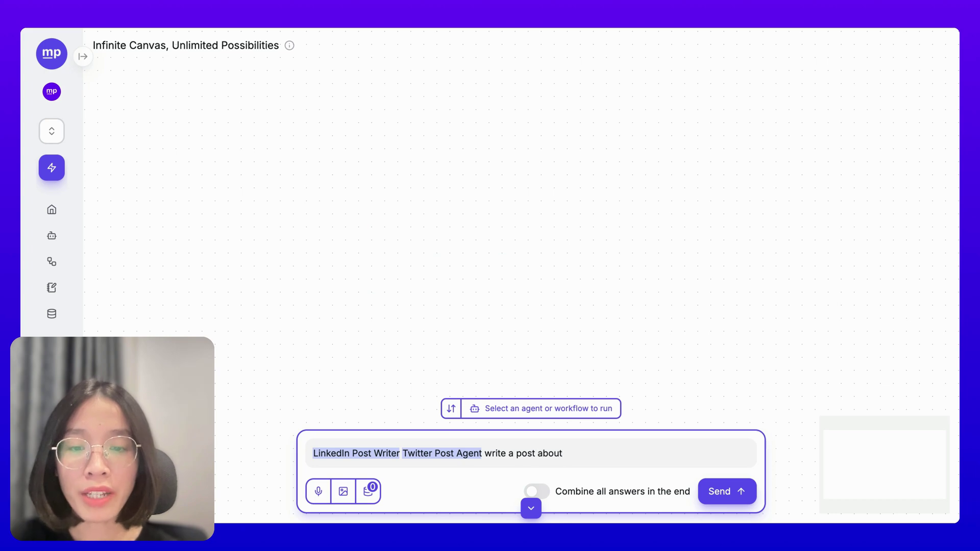
{"action": "type", "text": "why using multi-agent workflows"}
Attach the 'Build' knowledge file and send the multi-agent workflow post prompt.
{"action": "left_click", "coordinate": [369, 491]}
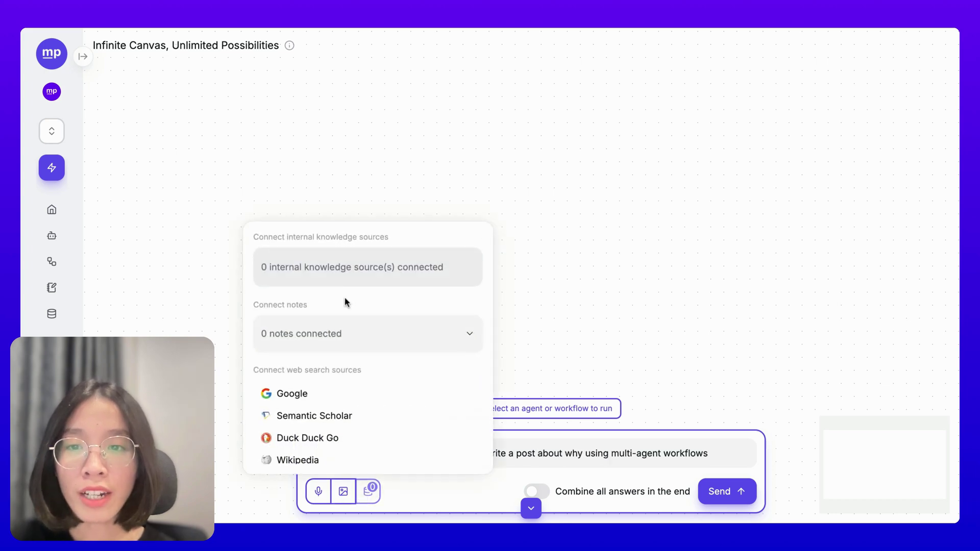
{"action": "left_click", "coordinate": [348, 267]}
{"action": "type", "text": "Build"}
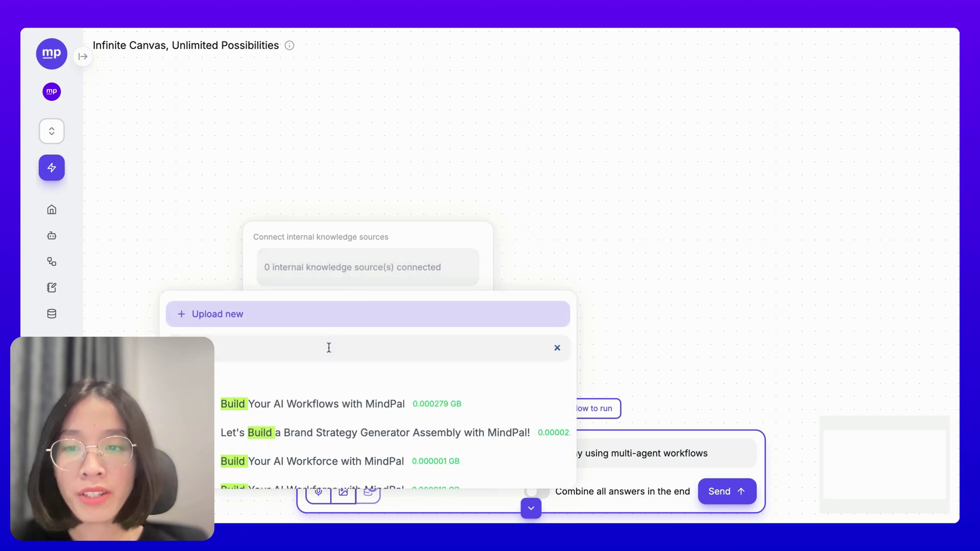
{"action": "key", "text": "Return"}
{"action": "key", "text": "Return"}
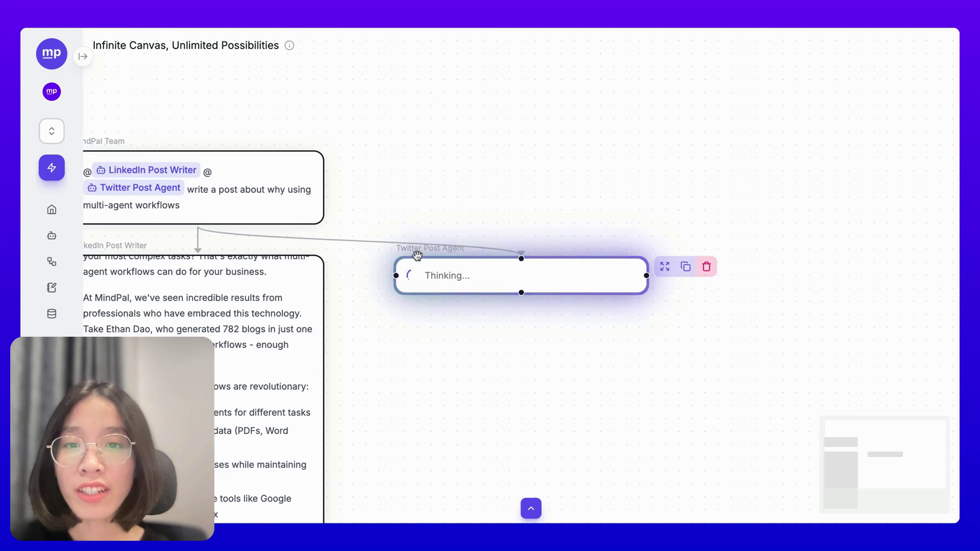
{"action": "scroll", "coordinate": [443, 255], "scroll_direction": "down", "scroll_amount": 2}
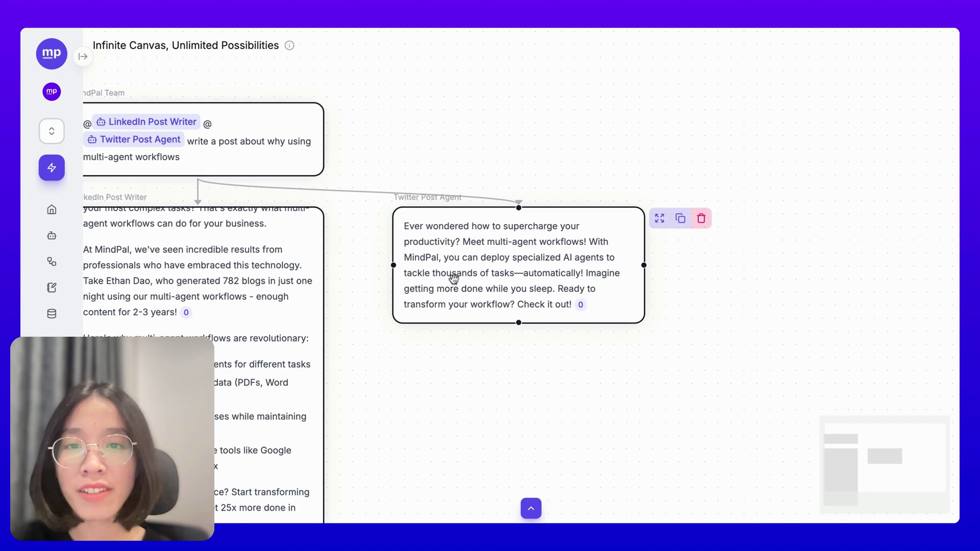
Pan the canvas to frame the finished LinkedIn and Twitter posts side by side.
{"action": "left_click_drag", "start_coordinate": [402, 363], "coordinate": [526, 343]}
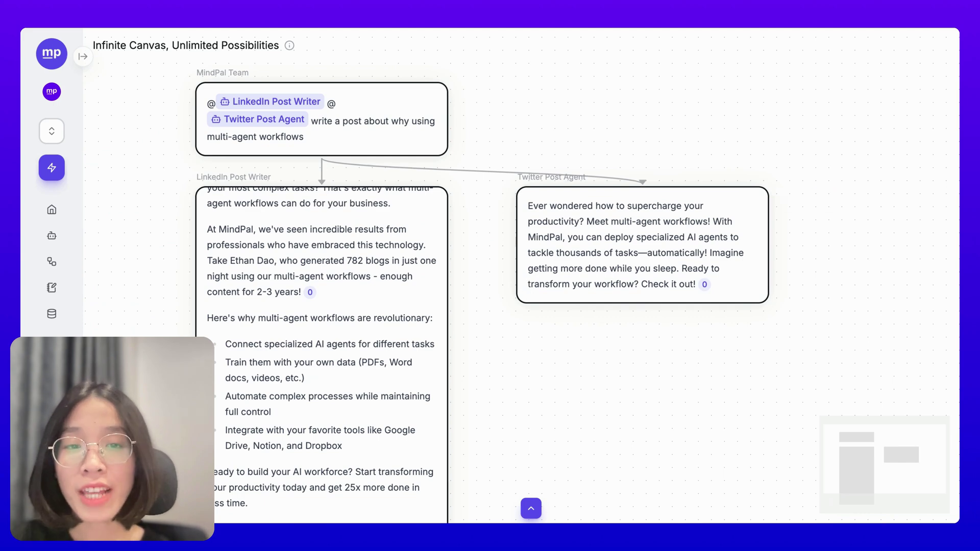
{"action": "scroll", "coordinate": [475, 292], "scroll_direction": "down", "scroll_amount": 2}
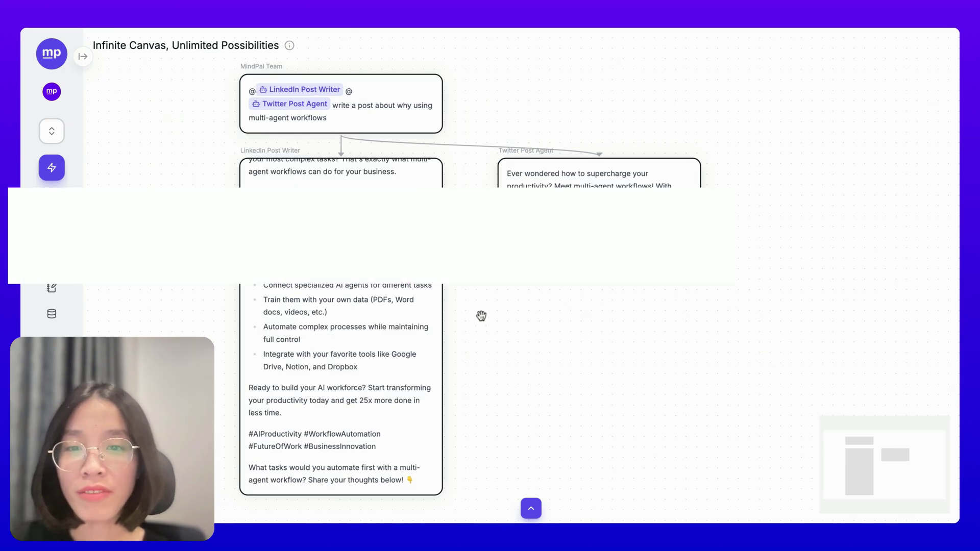
Select the LinkedIn post and branch a follow-up rewrite stressing practical use cases.
{"action": "left_click_drag", "start_coordinate": [483, 353], "coordinate": [492, 270]}
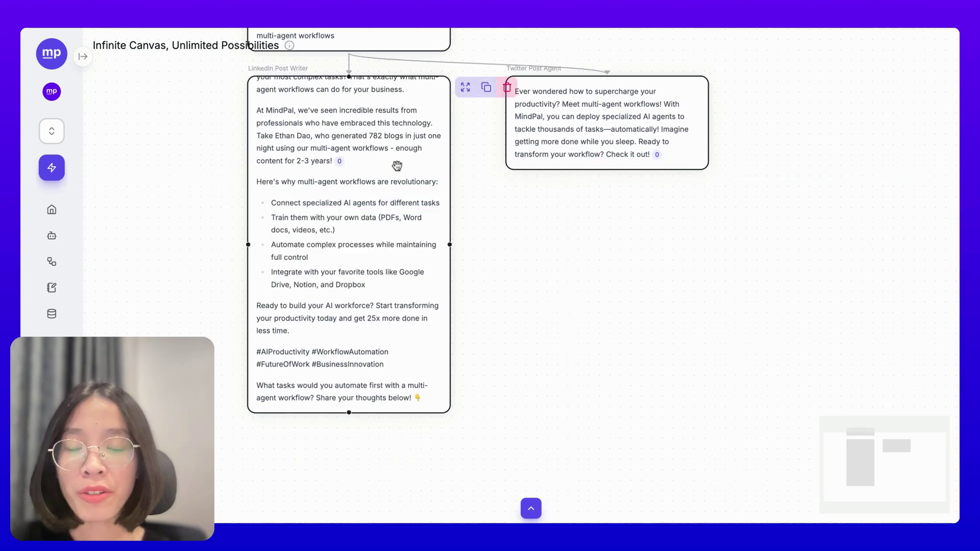
{"action": "left_click", "coordinate": [395, 168]}
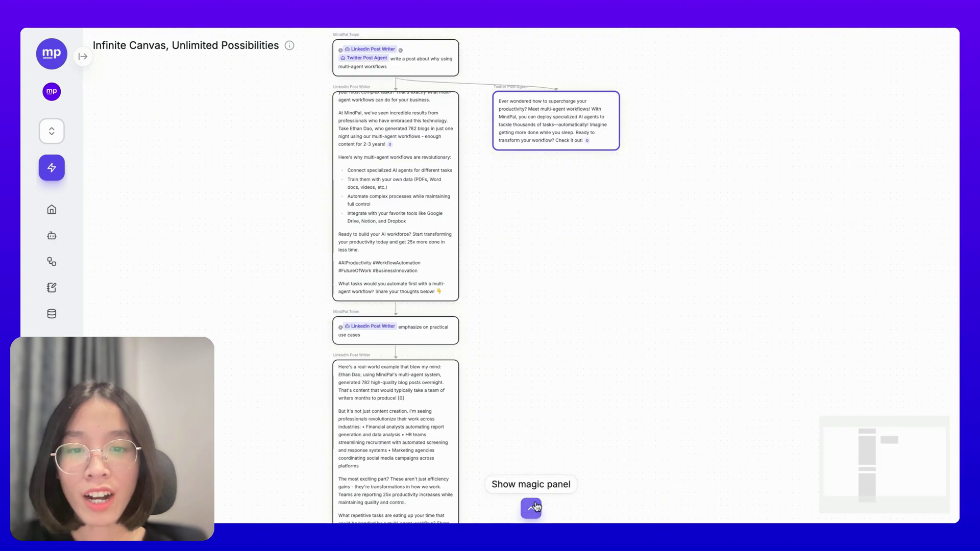
{"action": "left_click", "coordinate": [530, 508]}
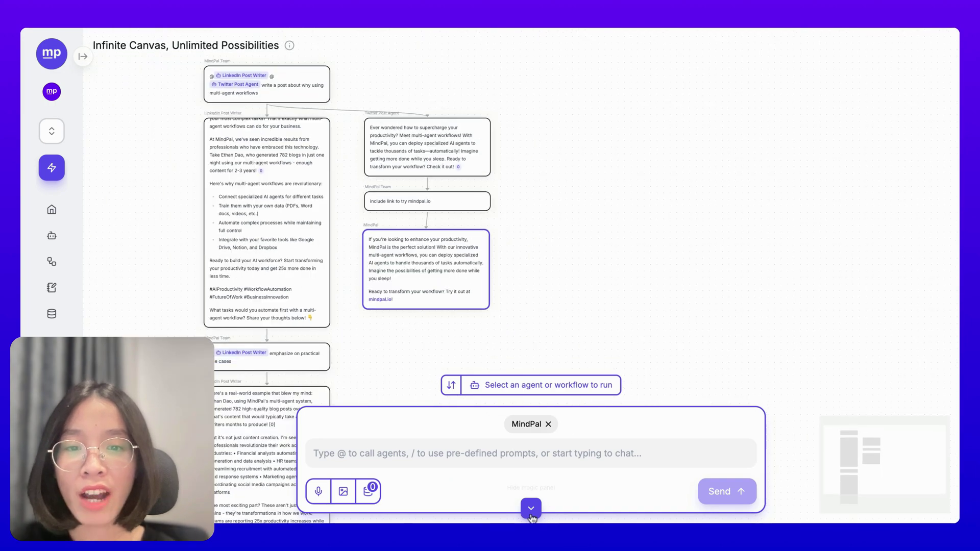
{"action": "left_click", "coordinate": [530, 509]}
Pan the canvas to review both branches and reselect the first LinkedIn post.
{"action": "left_click_drag", "start_coordinate": [513, 381], "coordinate": [618, 368]}
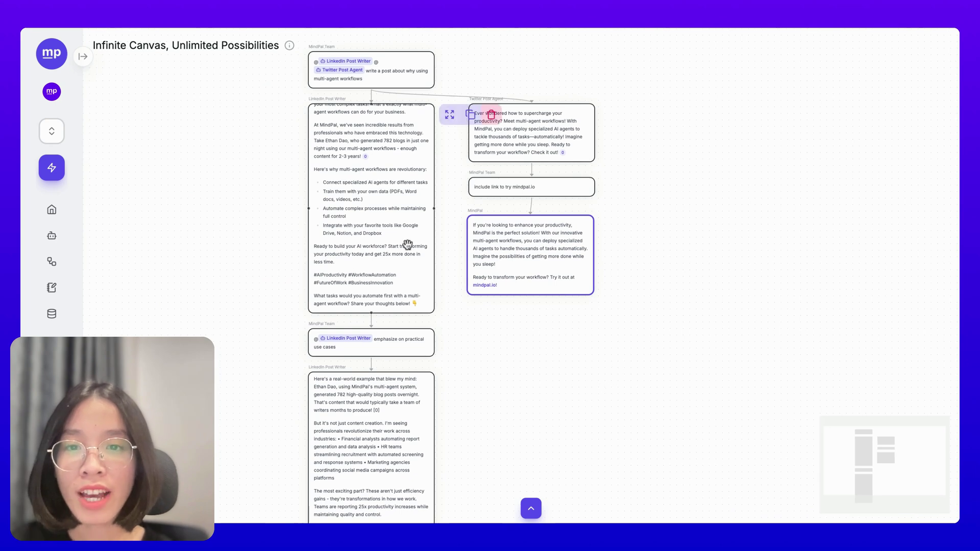
{"action": "left_click_drag", "start_coordinate": [503, 426], "coordinate": [506, 385]}
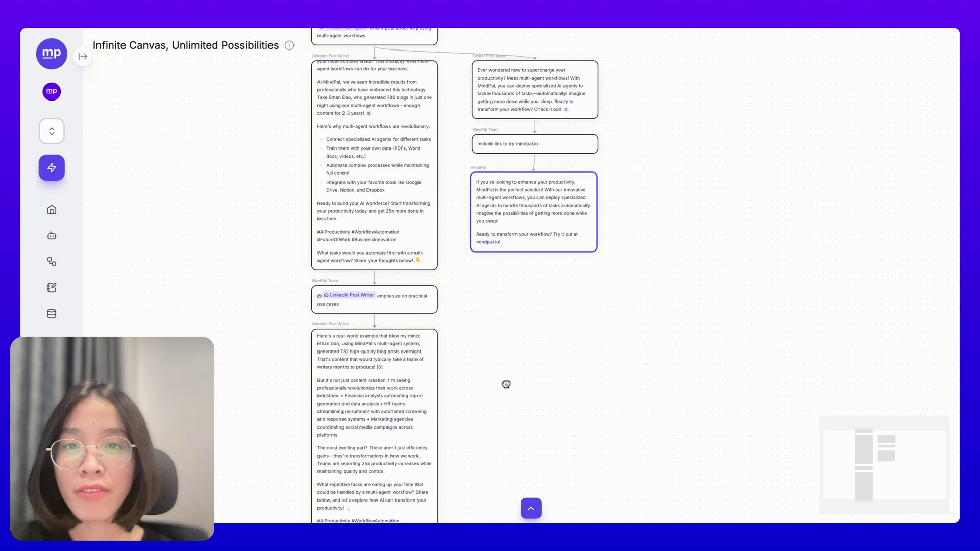
{"action": "left_click_drag", "start_coordinate": [784, 272], "coordinate": [781, 264]}
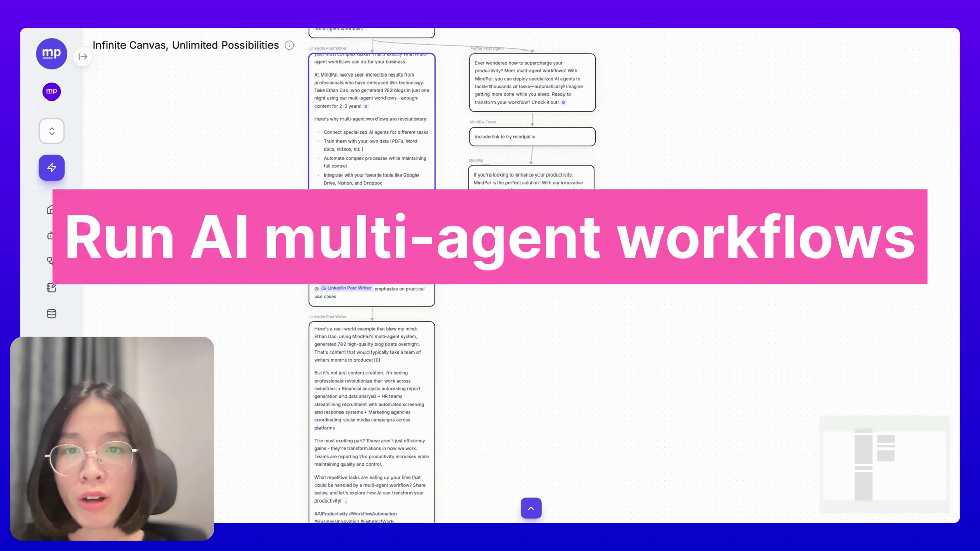
Pick SEO-Optimized Article Generator, take Topic from the LinkedIn post card, and start it.
{"action": "left_click", "coordinate": [531, 509]}
{"action": "left_click", "coordinate": [454, 385]}
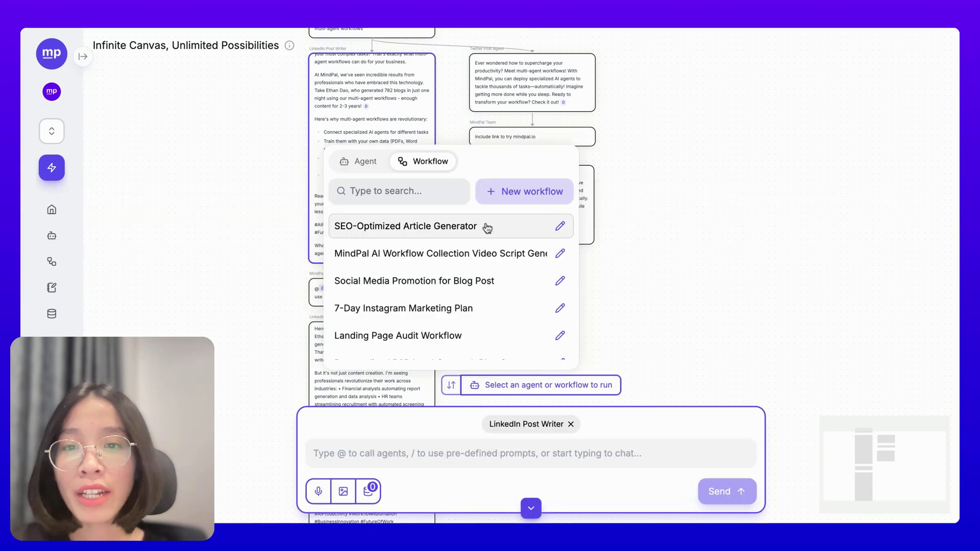
{"action": "left_click", "coordinate": [411, 230]}
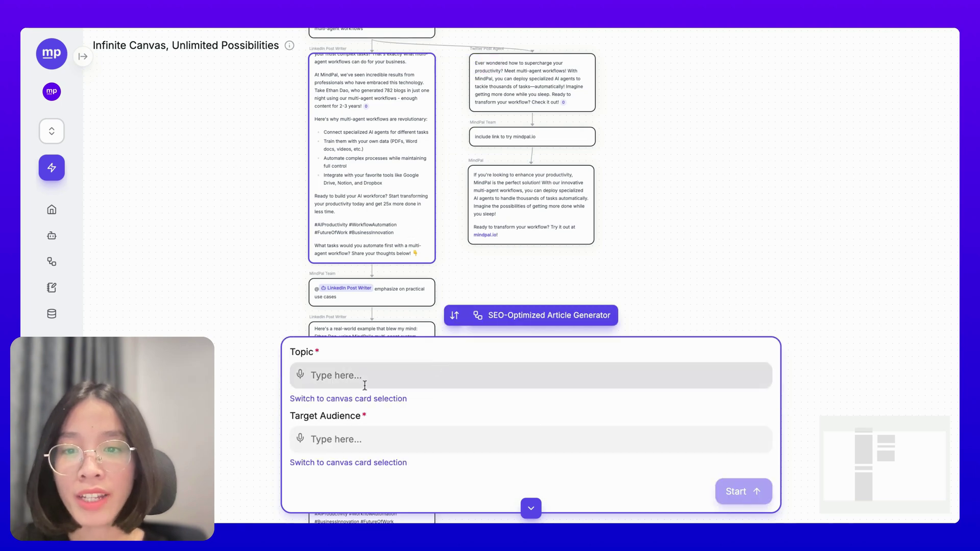
{"action": "left_click", "coordinate": [348, 398]}
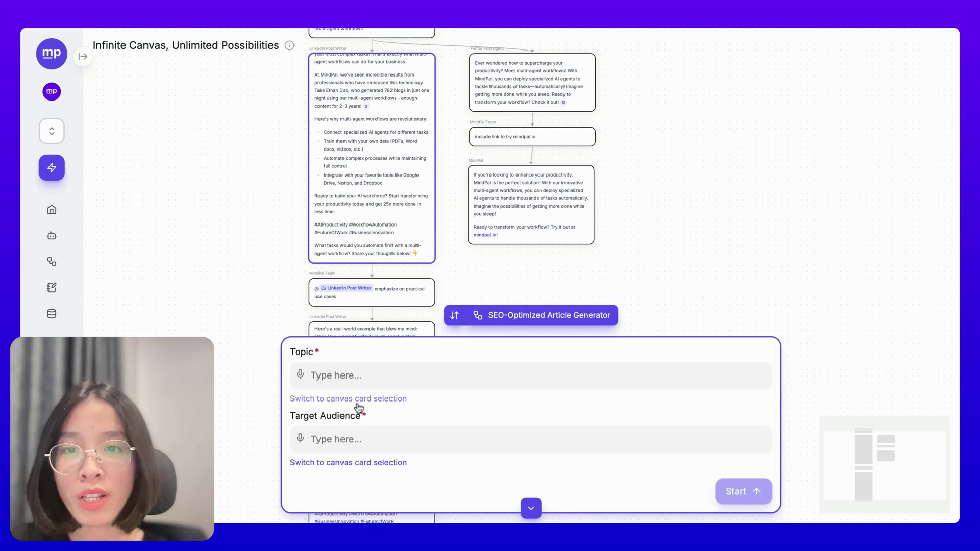
{"action": "left_click", "coordinate": [394, 167]}
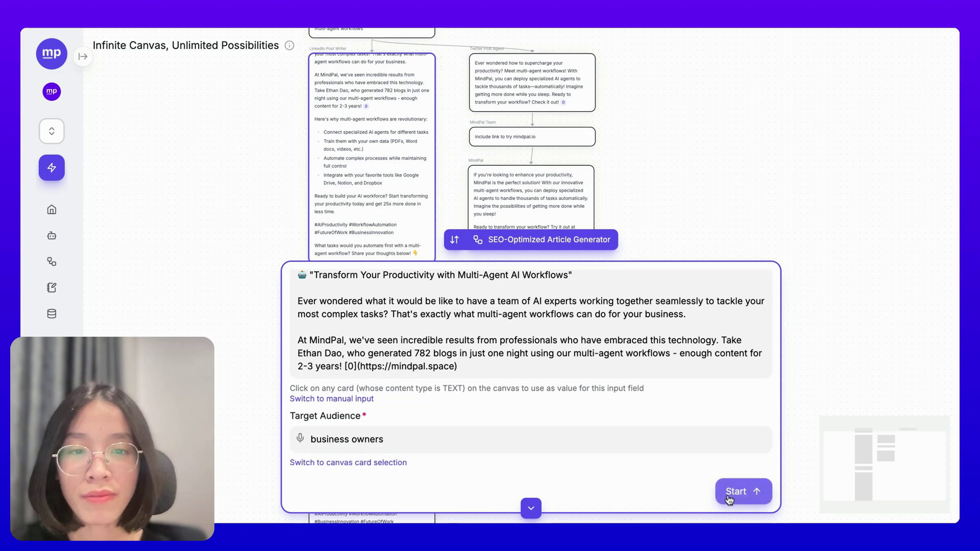
{"action": "left_click", "coordinate": [730, 498]}
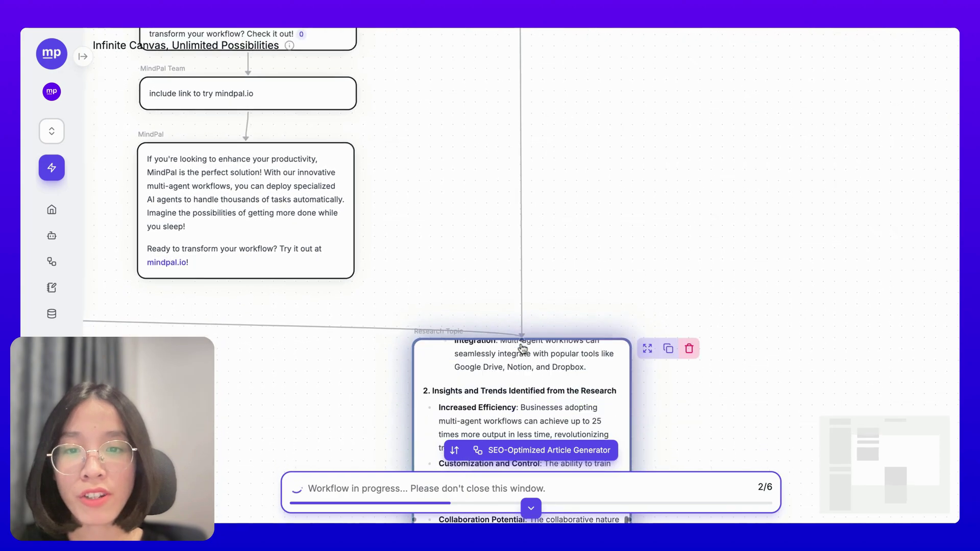
Pan across the research report, original posts and lower output cards as the workflow completes.
{"action": "left_click_drag", "start_coordinate": [521, 342], "coordinate": [298, 432]}
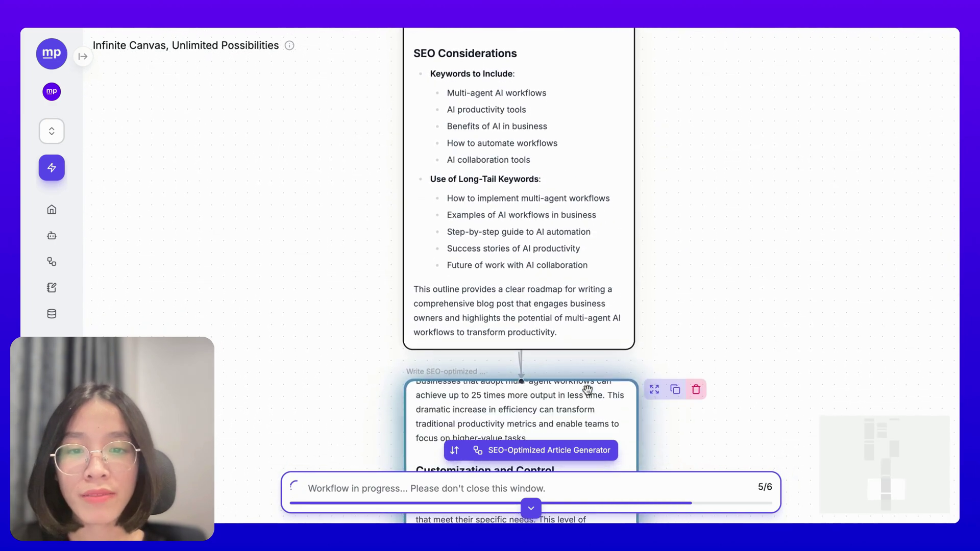
{"action": "mouse_move", "coordinate": [755, 166]}
{"action": "left_mouse_down"}
{"action": "mouse_move", "coordinate": [666, 324]}
{"action": "mouse_move", "coordinate": [809, 281]}
{"action": "mouse_move", "coordinate": [780, 242]}
{"action": "mouse_move", "coordinate": [773, 270]}
{"action": "left_mouse_up"}
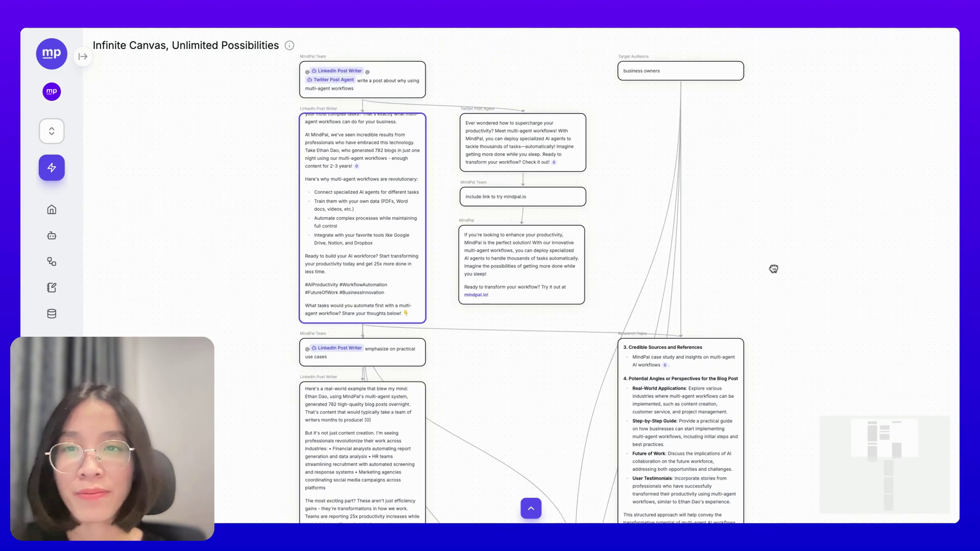
{"action": "left_click", "coordinate": [773, 270]}
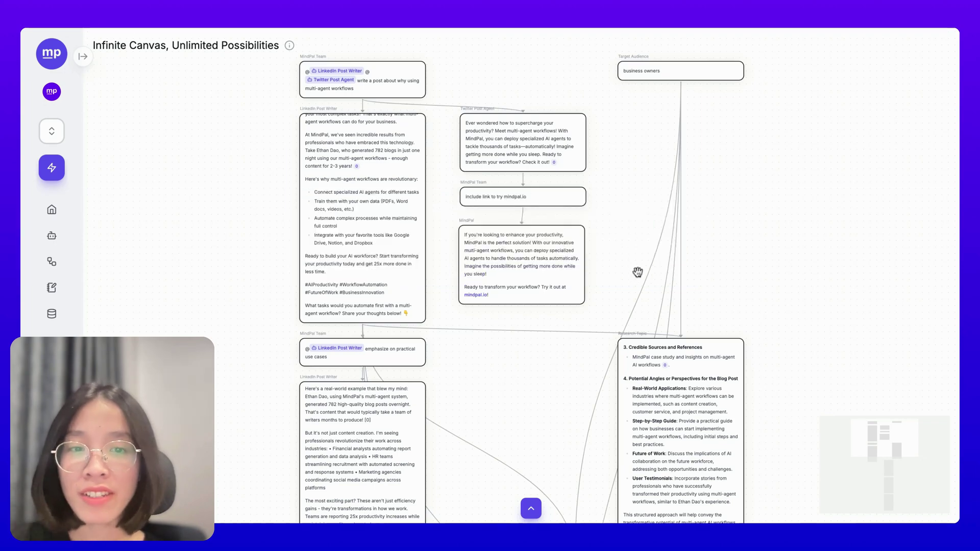
{"action": "left_click_drag", "start_coordinate": [727, 306], "coordinate": [705, 165]}
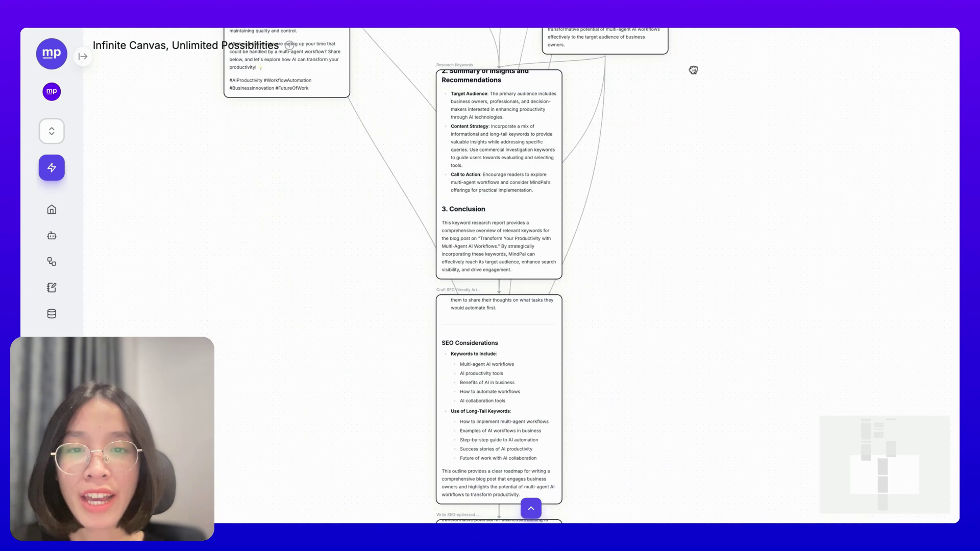
{"action": "left_click_drag", "start_coordinate": [739, 295], "coordinate": [631, 288]}
{"action": "scroll", "coordinate": [632, 288], "scroll_direction": "down", "scroll_amount": 5}
Search 'repurpose', choose Repurpose Blog Post, give it the SEO article card, and start it.
{"action": "left_click", "coordinate": [491, 250]}
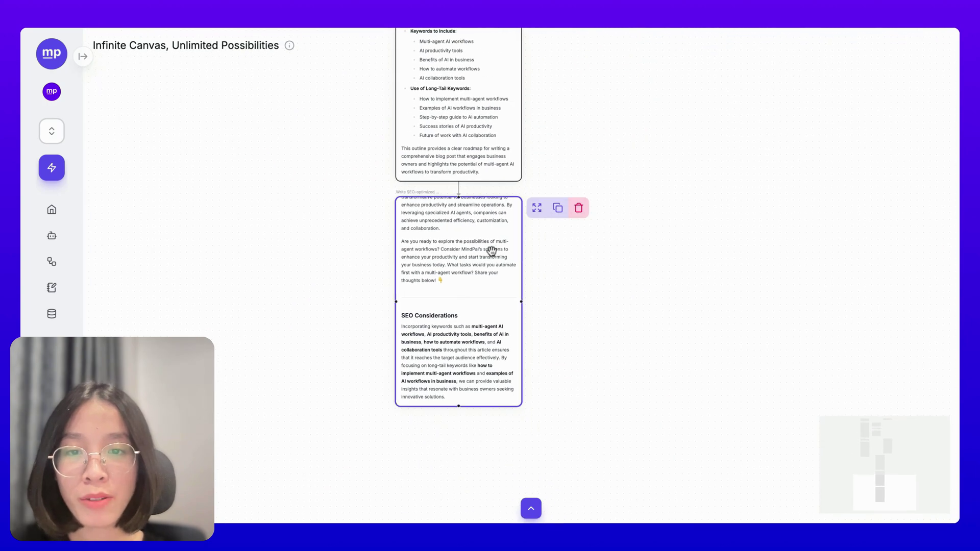
{"action": "left_click", "coordinate": [531, 509]}
{"action": "left_click", "coordinate": [455, 315]}
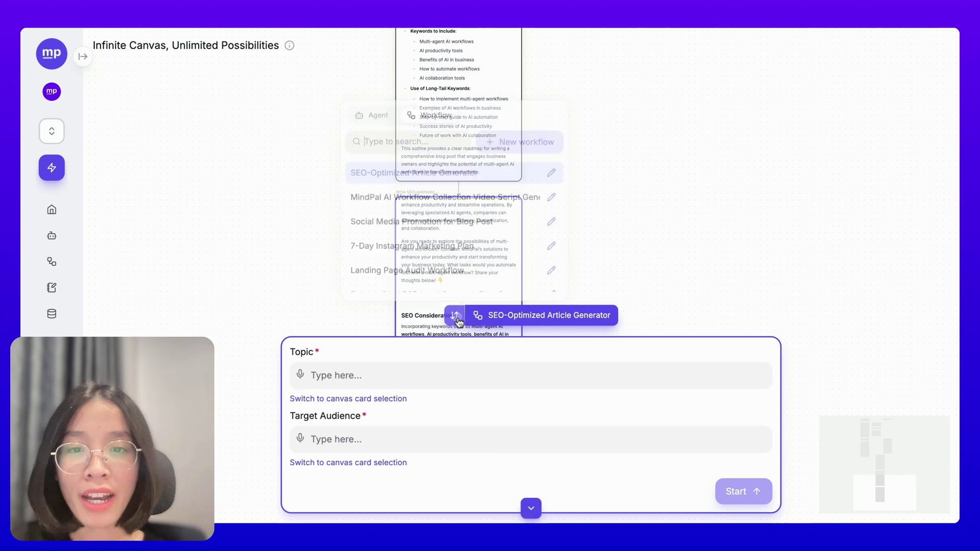
{"action": "left_click", "coordinate": [406, 137]}
{"action": "type", "text": "repurpose"}
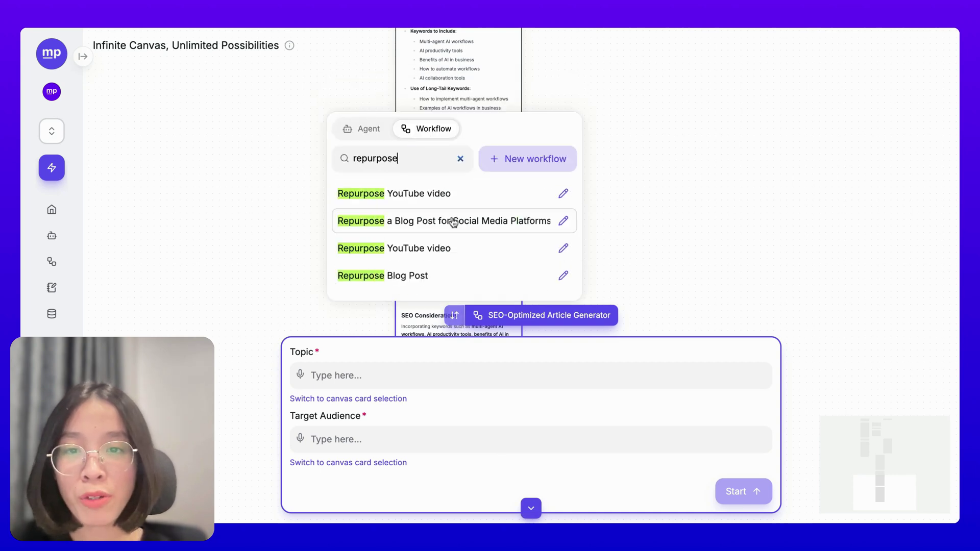
{"action": "left_click", "coordinate": [445, 276]}
{"action": "mouse_move", "coordinate": [457, 253]}
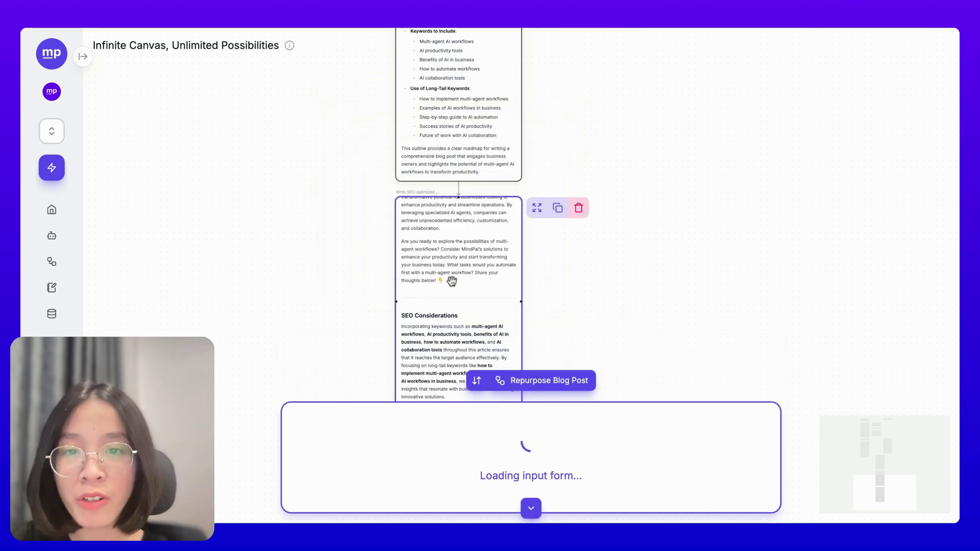
{"action": "left_click", "coordinate": [366, 464]}
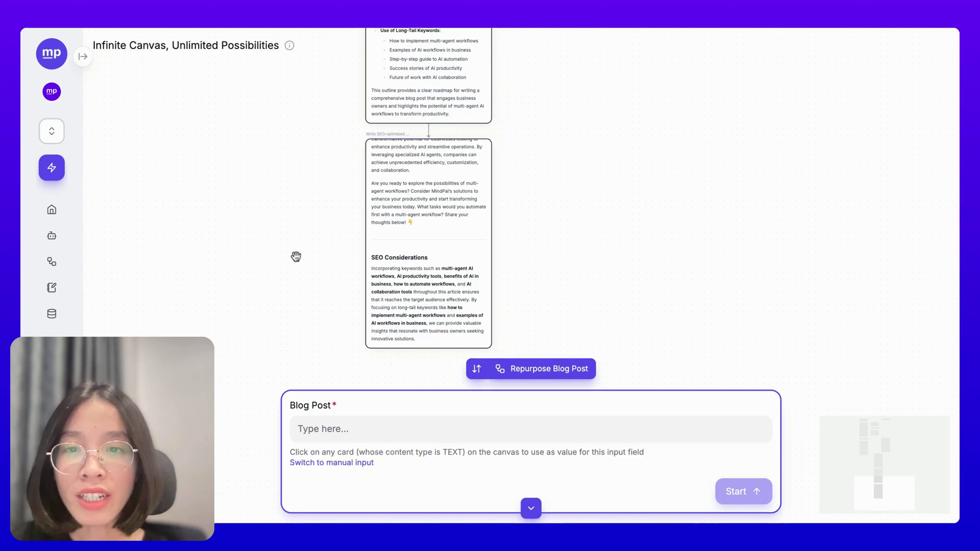
{"action": "left_click", "coordinate": [427, 209]}
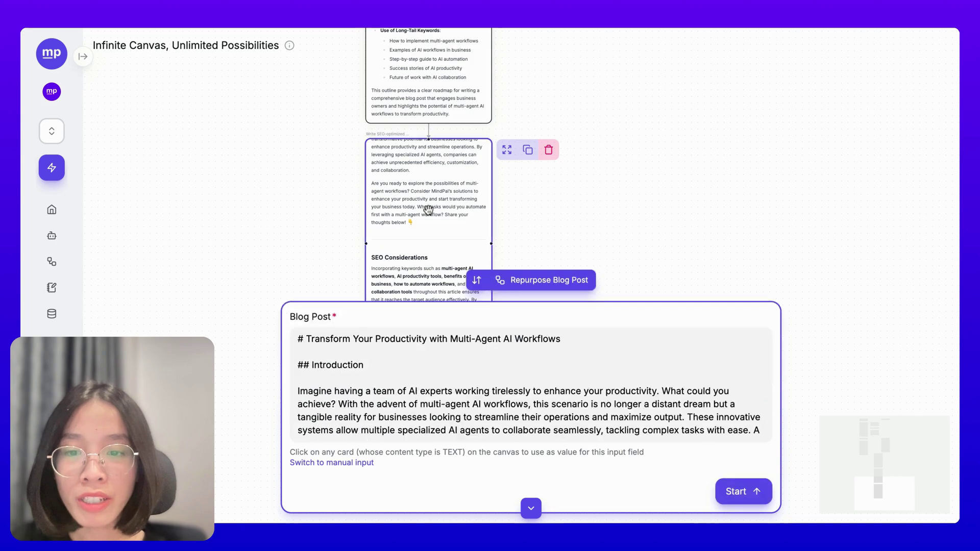
{"action": "key", "text": "Return"}
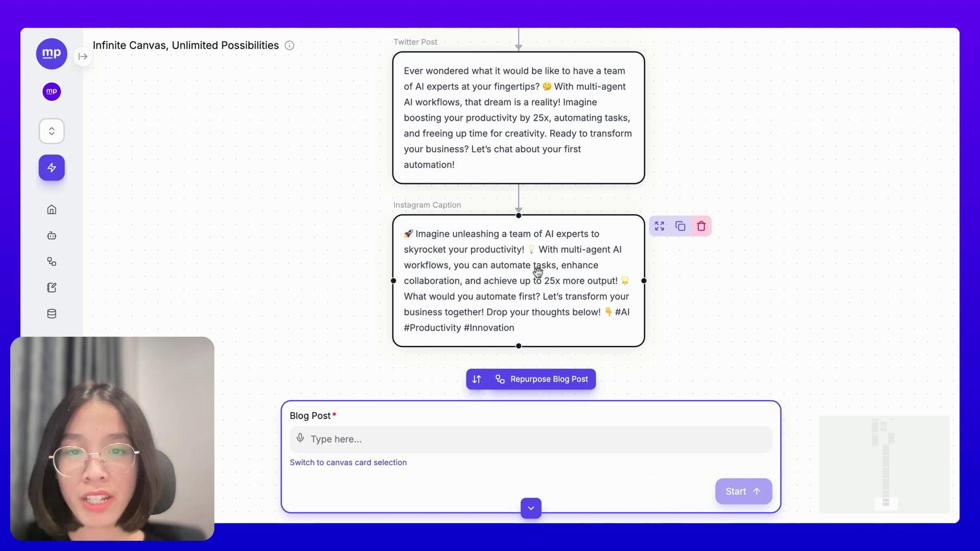
{"action": "left_click", "coordinate": [531, 509]}
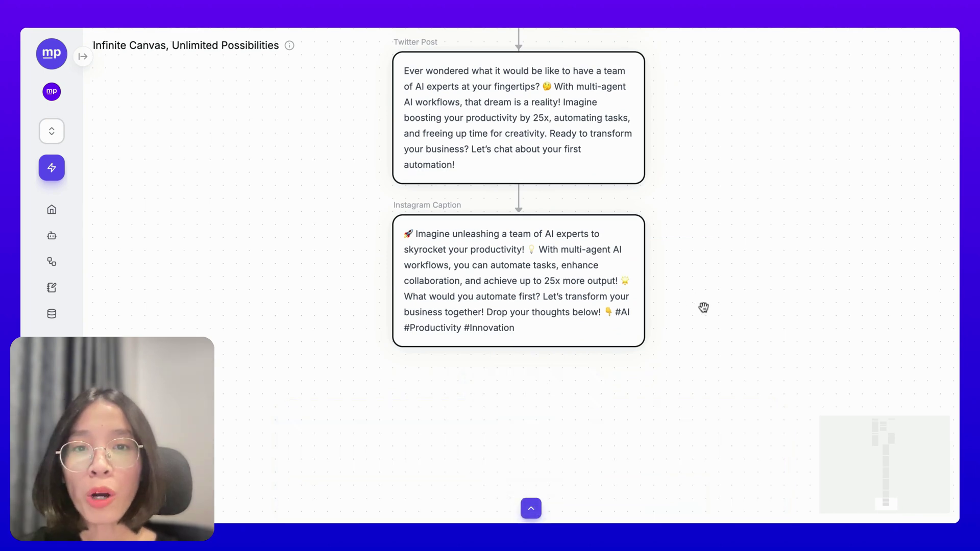
{"action": "scroll", "coordinate": [703, 307], "scroll_direction": "down", "scroll_amount": 3}
{"action": "scroll", "coordinate": [703, 268], "scroll_direction": "down", "scroll_amount": 3}
{"action": "scroll", "coordinate": [705, 215], "scroll_direction": "down", "scroll_amount": 3}
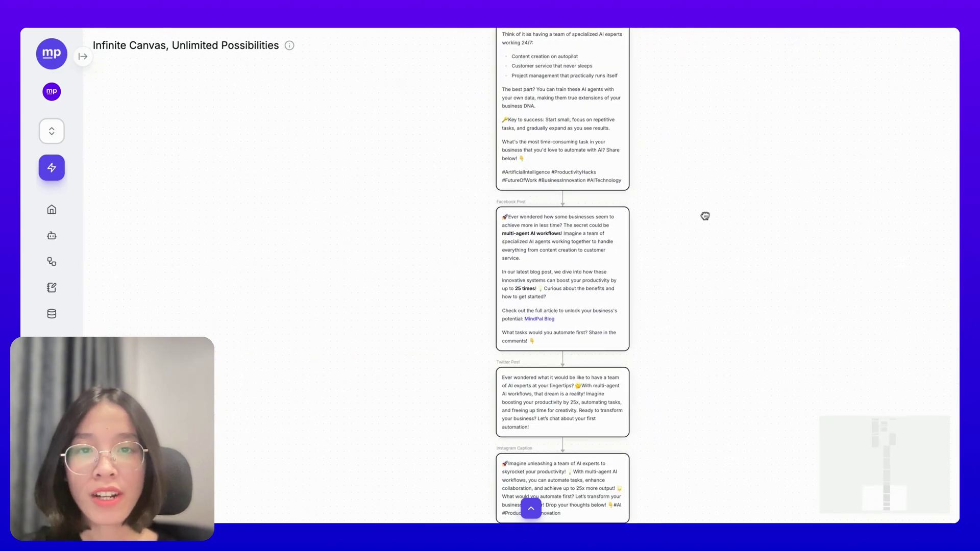
{"action": "left_click_drag", "start_coordinate": [705, 216], "coordinate": [682, 378]}
{"action": "left_click_drag", "start_coordinate": [684, 156], "coordinate": [669, 350]}
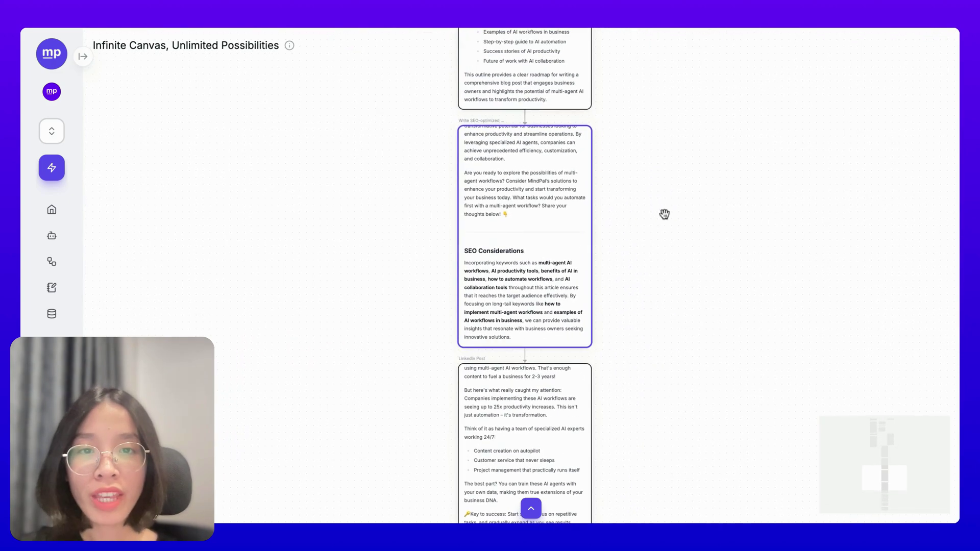
{"action": "left_click_drag", "start_coordinate": [656, 217], "coordinate": [674, 446]}
{"action": "left_click_drag", "start_coordinate": [655, 200], "coordinate": [658, 398]}
{"action": "scroll", "coordinate": [659, 399], "scroll_direction": "down", "scroll_amount": 4}
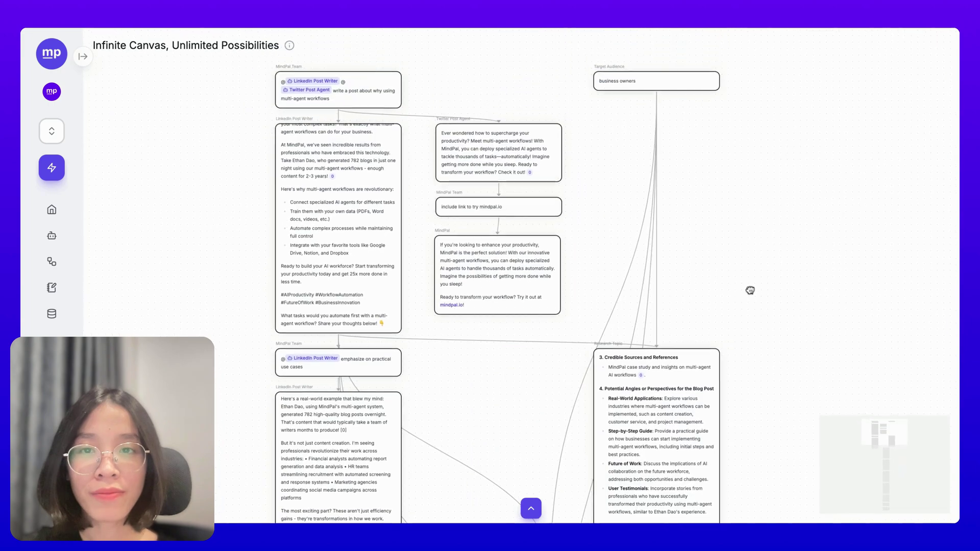
{"action": "scroll", "coordinate": [750, 291], "scroll_direction": "down", "scroll_amount": 3}
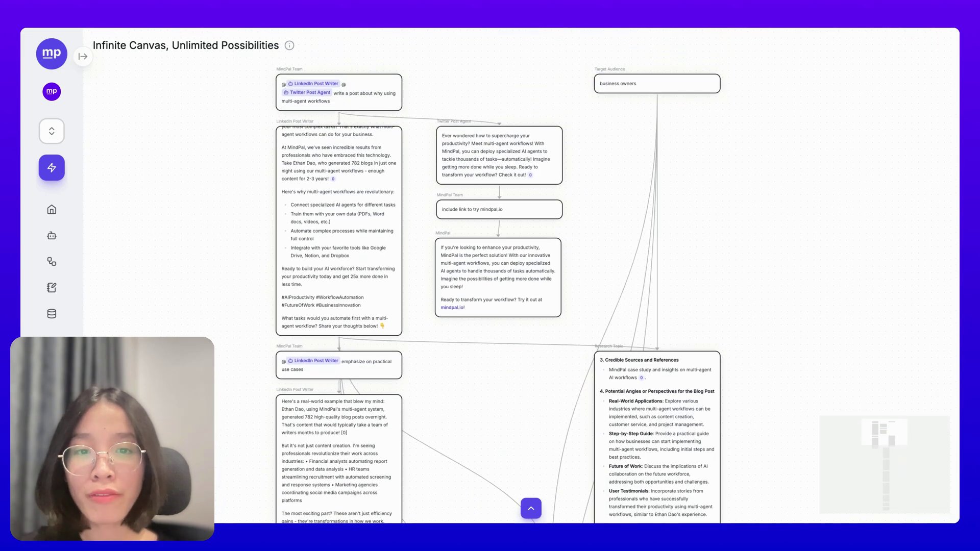